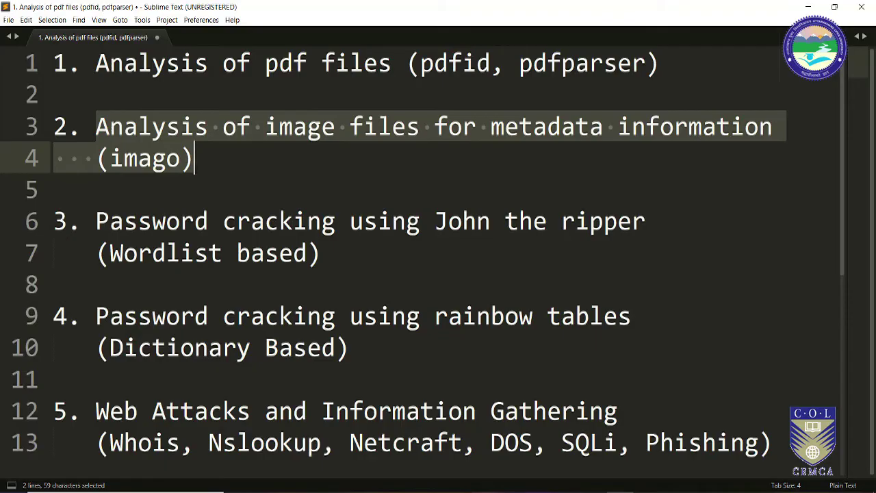
Switch from Sublime Text to the browser showing the imago repository.
{"action": "key", "text": "alt+Tab"}
Go back to the 'imago tool' Google results and reopen the redaelli/imago-forensics GitHub repository.
{"action": "scroll", "coordinate": [417, 301], "scroll_direction": "up", "scroll_amount": 2}
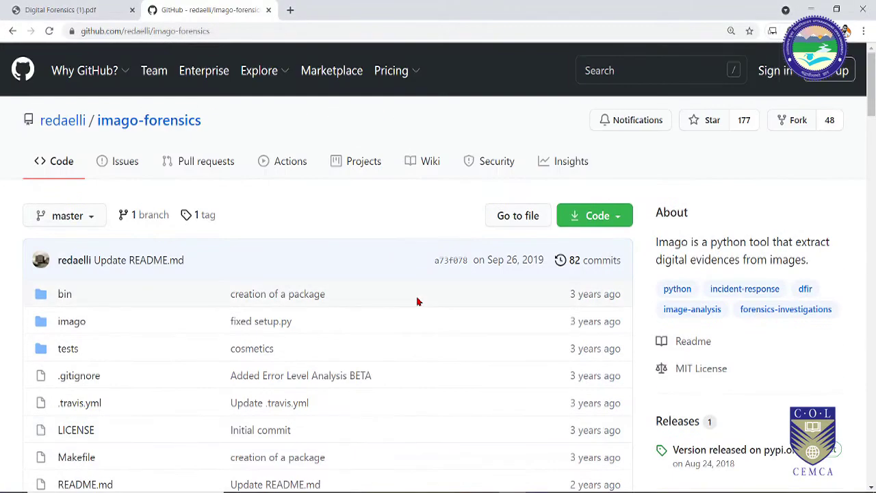
{"action": "left_click", "coordinate": [13, 32]}
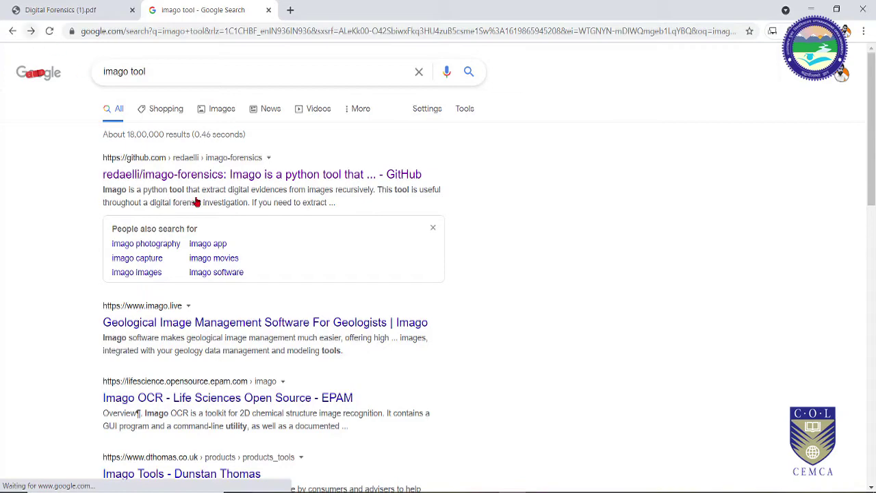
{"action": "left_click", "coordinate": [363, 174]}
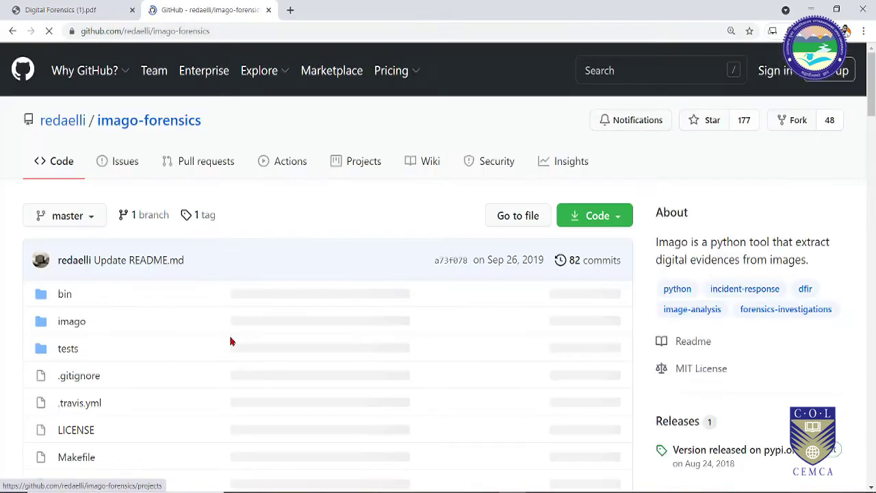
{"action": "scroll", "coordinate": [301, 328], "scroll_direction": "down", "scroll_amount": 4}
{"action": "scroll", "coordinate": [335, 341], "scroll_direction": "up", "scroll_amount": 1}
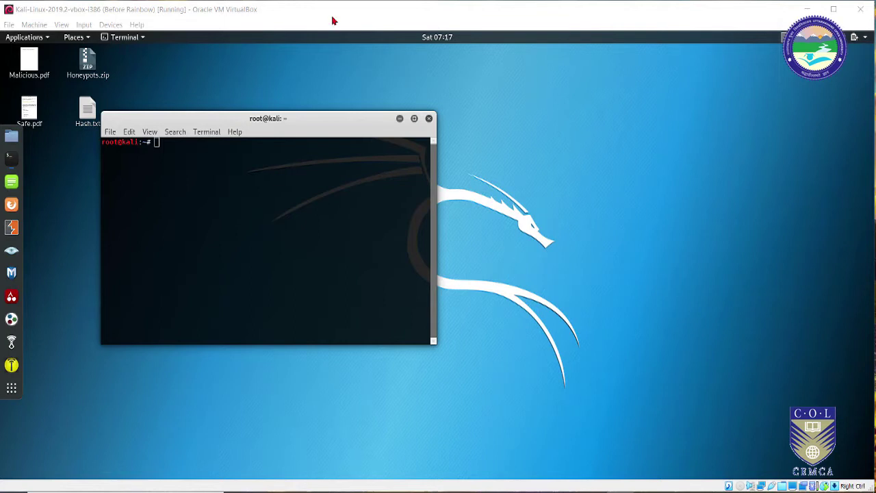
In the Kali VM, shift the terminal slightly and type pip install imago without running it.
{"action": "left_click", "coordinate": [182, 145]}
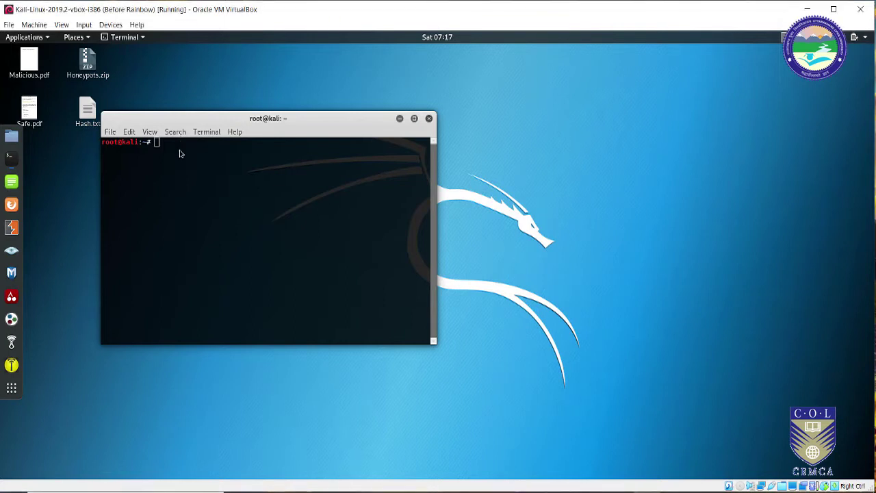
{"action": "left_click_drag", "start_coordinate": [189, 121], "coordinate": [200, 125]}
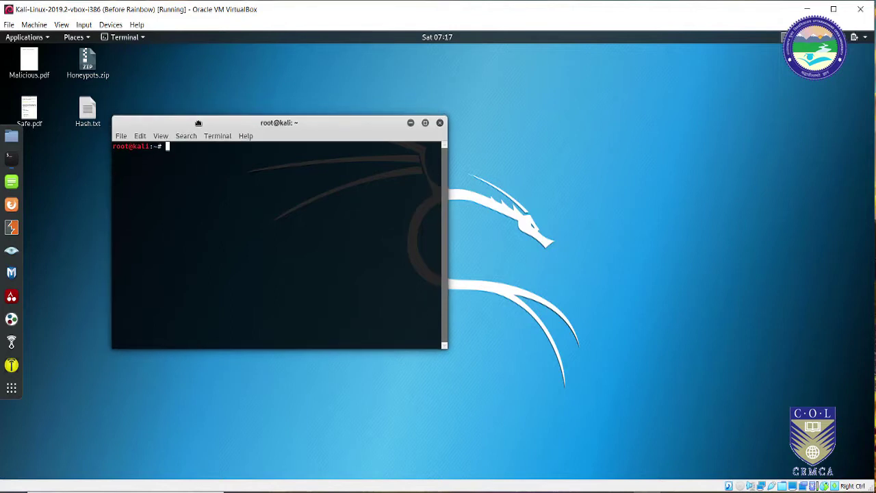
{"action": "type", "text": "pip install imago"}
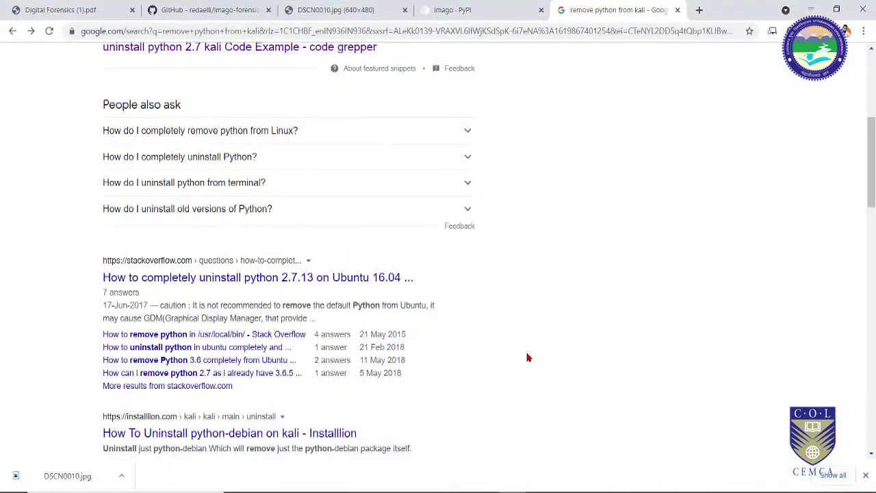
Review the imago-forensics README Requirements: python 2.7, exifread >= 2.1.2, pillow >= 5.2.0, geopy >= 1.16.0.
{"action": "left_click", "coordinate": [205, 10]}
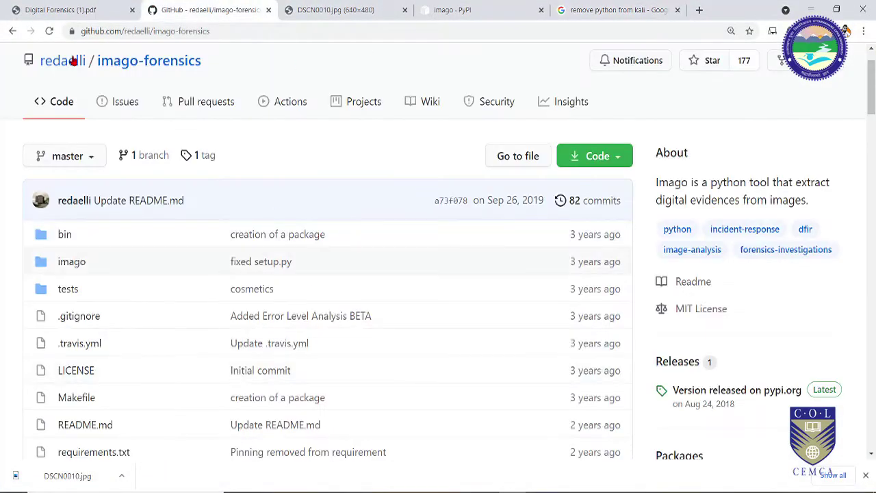
{"action": "scroll", "coordinate": [365, 319], "scroll_direction": "down", "scroll_amount": 4}
{"action": "scroll", "coordinate": [366, 320], "scroll_direction": "down", "scroll_amount": 9}
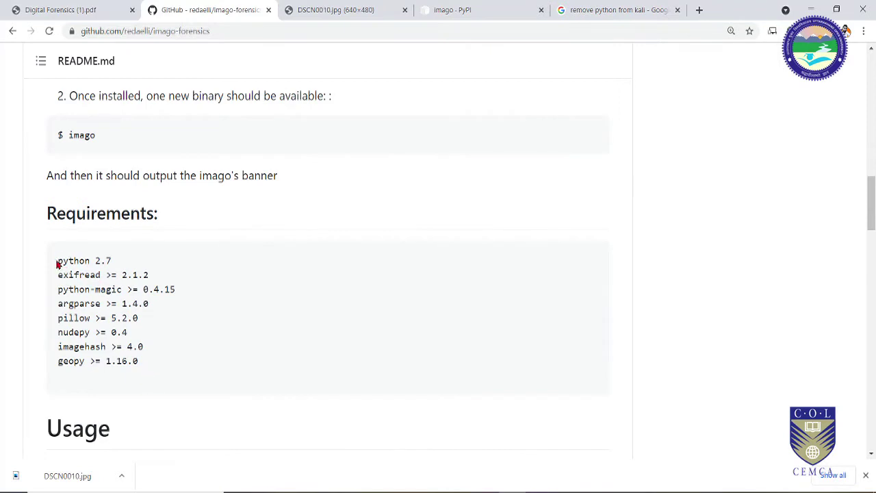
{"action": "left_click_drag", "start_coordinate": [56, 260], "coordinate": [143, 362]}
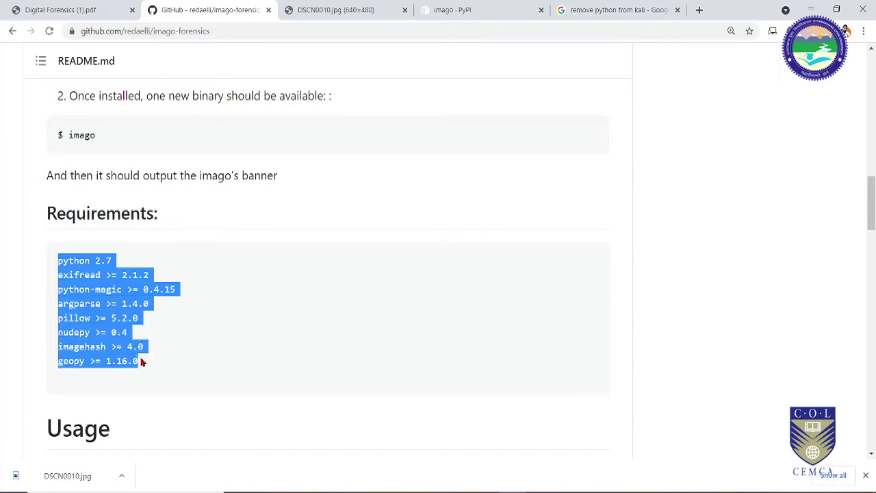
{"action": "left_click", "coordinate": [151, 364]}
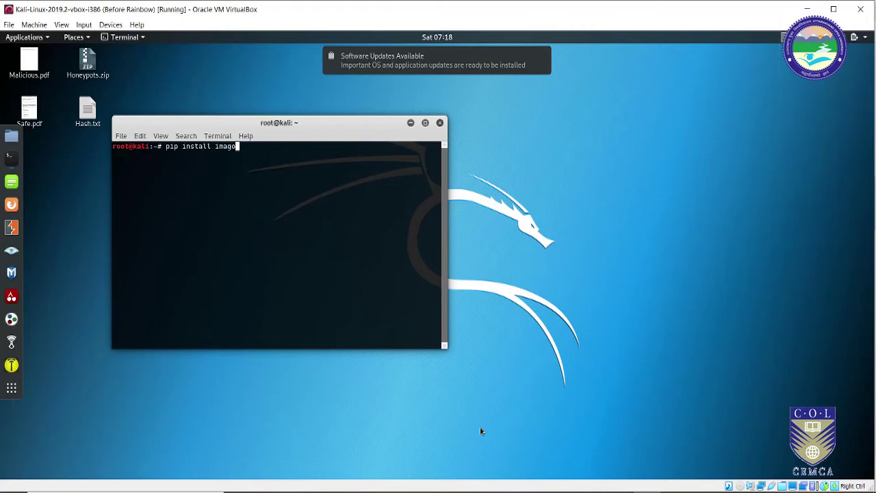
Run pip install imago and scroll through the output showing the argparse failure.
{"action": "key", "text": "Return"}
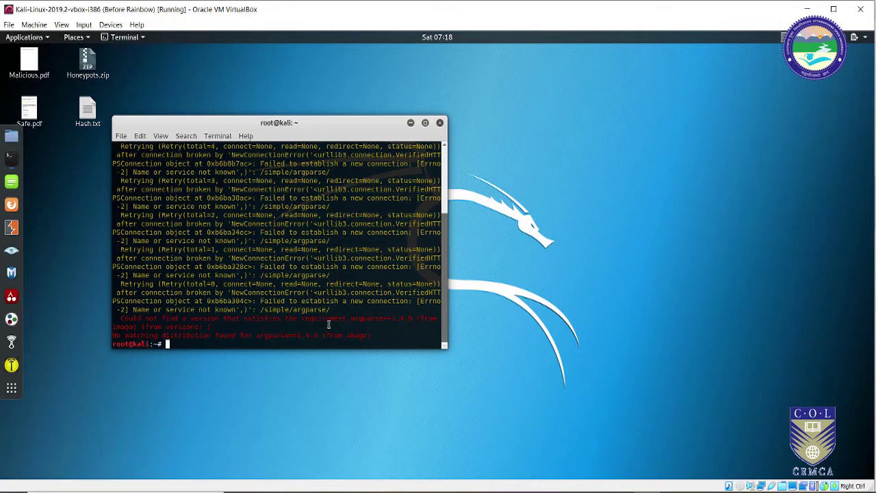
{"action": "scroll", "coordinate": [329, 326], "scroll_direction": "up", "scroll_amount": 3}
{"action": "scroll", "coordinate": [328, 325], "scroll_direction": "up", "scroll_amount": 1}
{"action": "scroll", "coordinate": [329, 326], "scroll_direction": "down", "scroll_amount": 3}
{"action": "scroll", "coordinate": [328, 325], "scroll_direction": "up", "scroll_amount": 3}
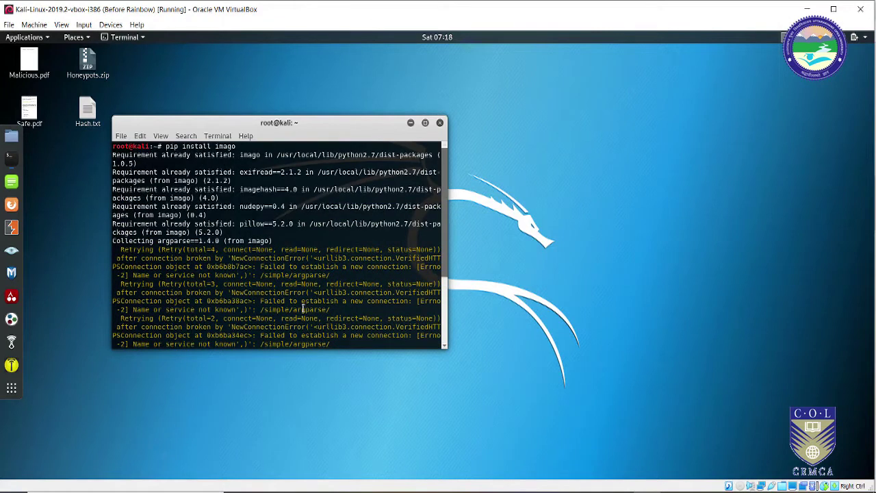
{"action": "scroll", "coordinate": [247, 253], "scroll_direction": "down", "scroll_amount": 4}
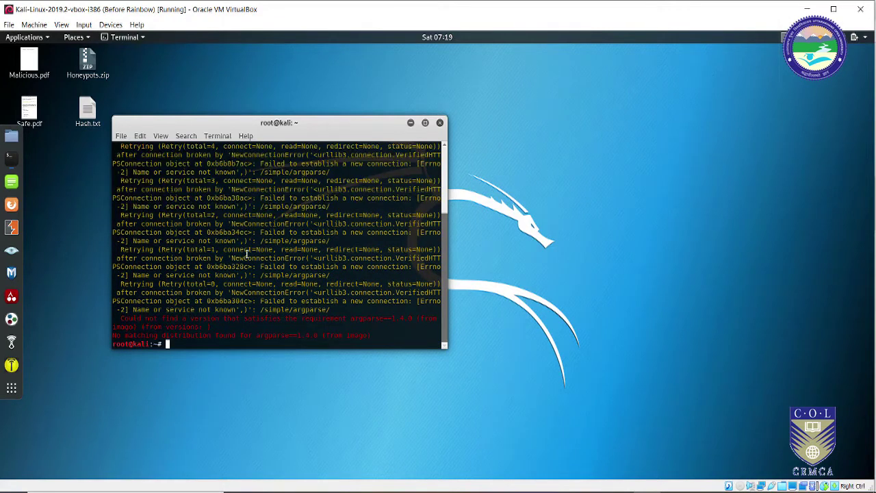
Run the imago command in the terminal to display its banner.
{"action": "type", "text": "imago"}
{"action": "key", "text": "BackSpace"}
{"action": "key", "text": "BackSpace"}
{"action": "key", "text": "BackSpace"}
{"action": "key", "text": "BackSpace"}
{"action": "key", "text": "BackSpace"}
{"action": "type", "text": "imago"}
{"action": "key", "text": "Return"}
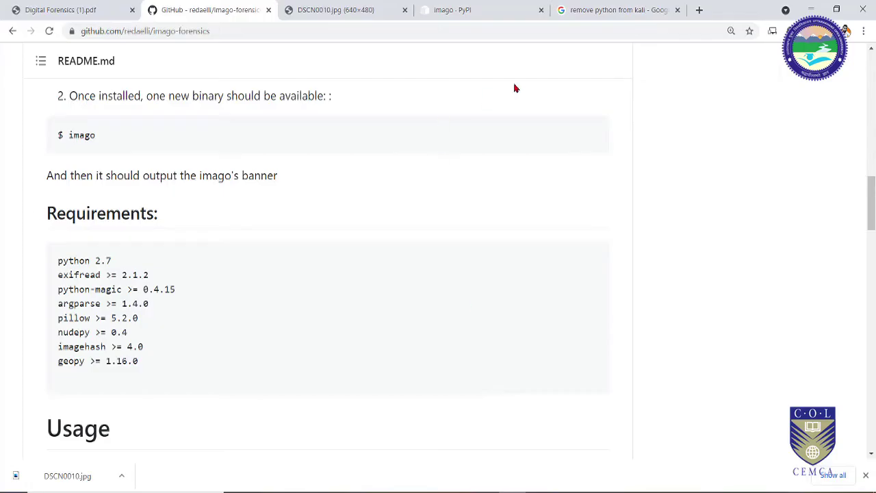
From the Google tab's address bar, search for 'exif data' to find sample images.
{"action": "left_click", "coordinate": [607, 15]}
{"action": "left_click", "coordinate": [616, 33]}
{"action": "type", "text": "exif"}
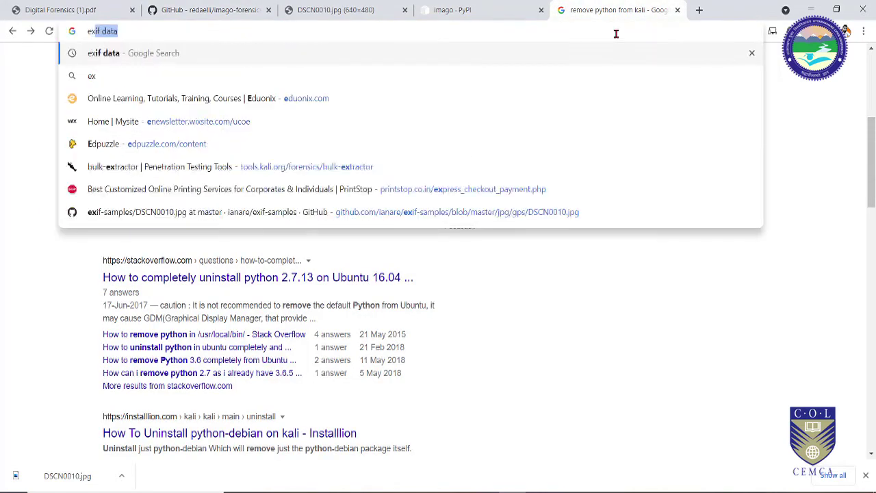
{"action": "key", "text": "Return"}
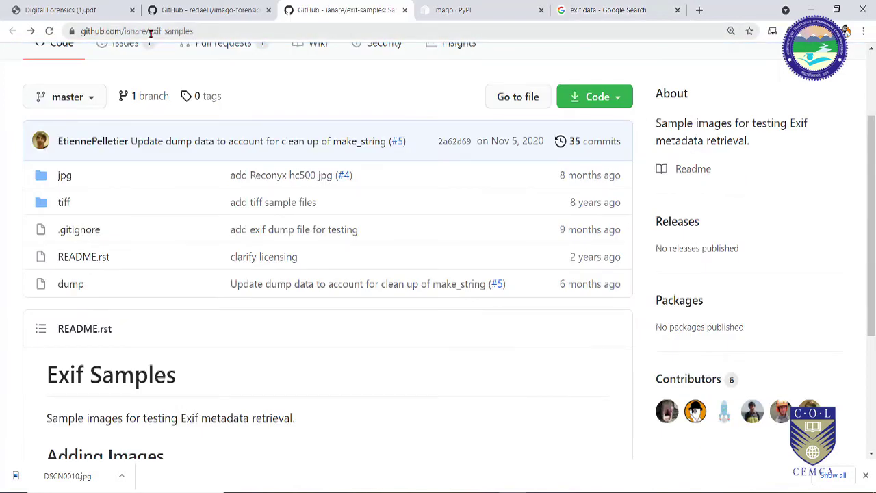
Browse the exif-samples repository and open its jpg folder.
{"action": "scroll", "coordinate": [215, 176], "scroll_direction": "up", "scroll_amount": 2}
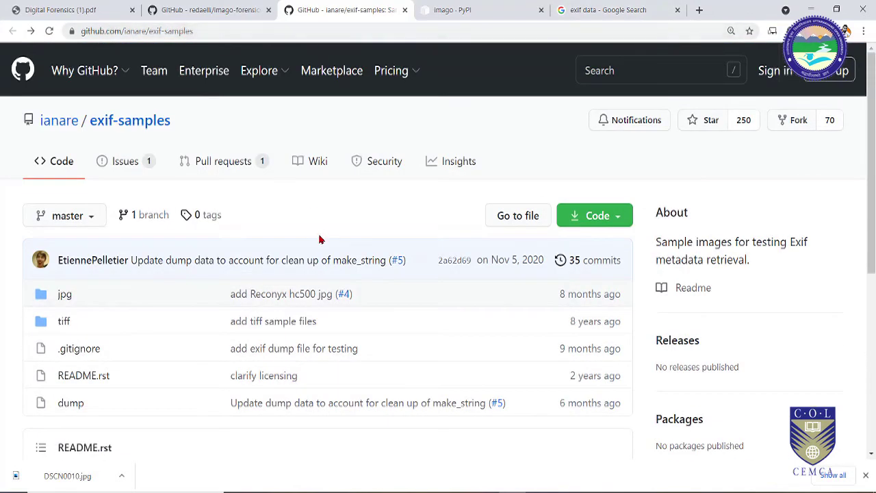
{"action": "scroll", "coordinate": [160, 290], "scroll_direction": "down", "scroll_amount": 3}
{"action": "scroll", "coordinate": [166, 277], "scroll_direction": "down", "scroll_amount": 2}
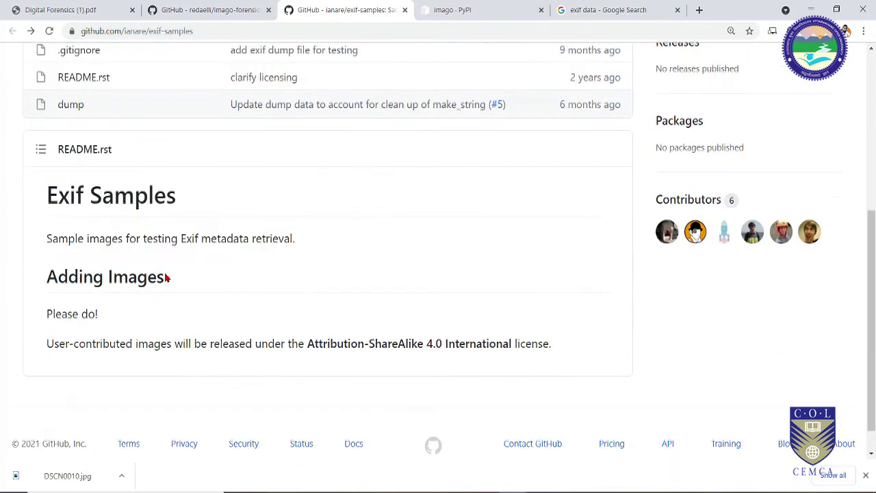
{"action": "scroll", "coordinate": [166, 277], "scroll_direction": "down", "scroll_amount": 1}
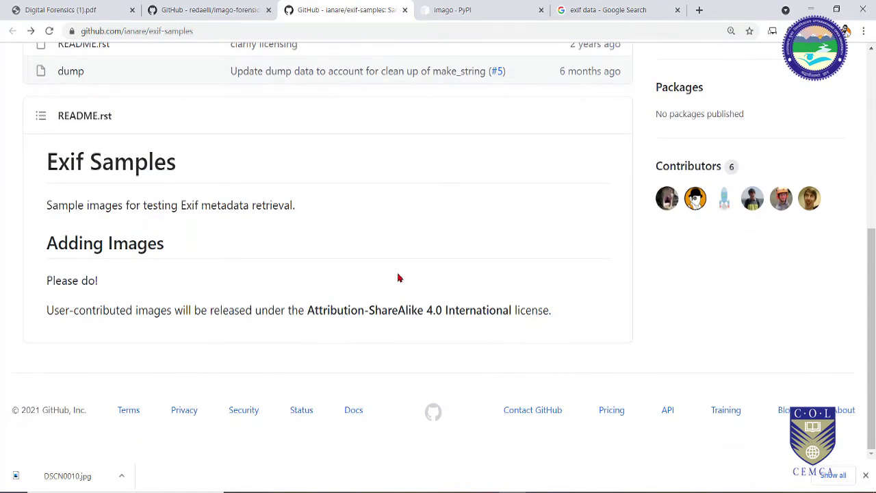
{"action": "scroll", "coordinate": [389, 282], "scroll_direction": "up", "scroll_amount": 3}
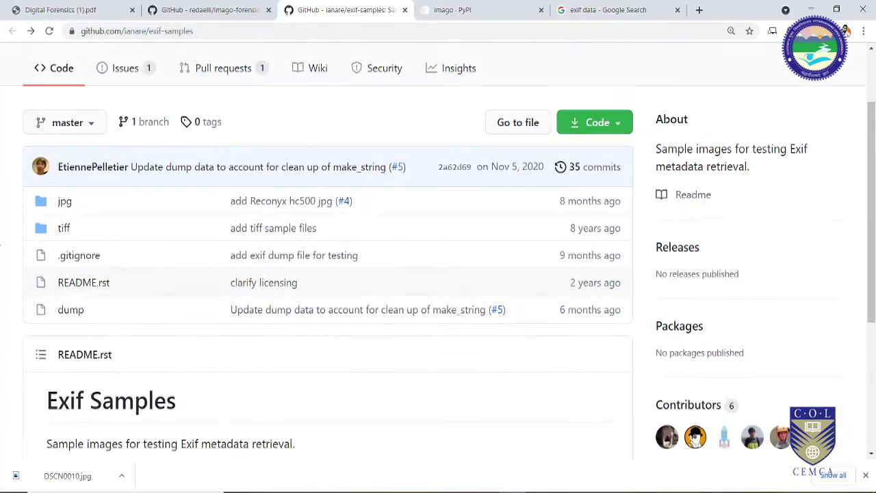
{"action": "left_click", "coordinate": [64, 202]}
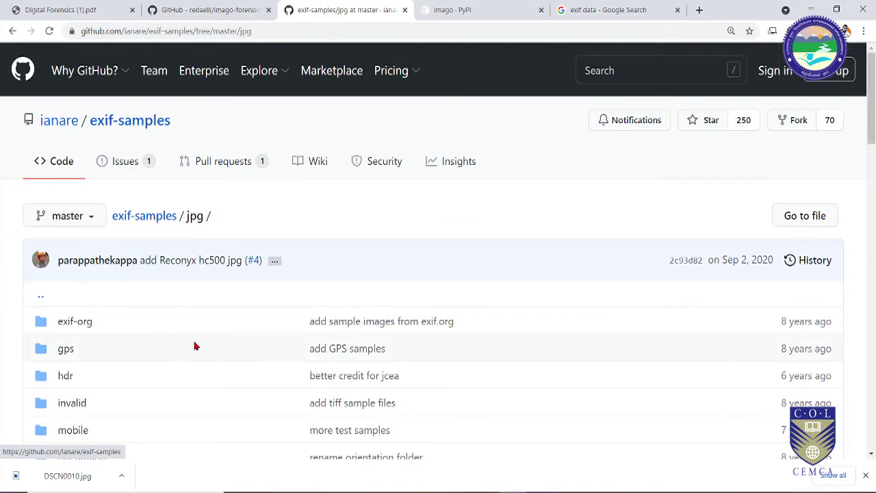
Scroll the jpg file list and open the gps folder containing DSCN0010.jpg and DSCN0012.jpg.
{"action": "scroll", "coordinate": [196, 245], "scroll_direction": "down", "scroll_amount": 1}
{"action": "scroll", "coordinate": [248, 294], "scroll_direction": "down", "scroll_amount": 4}
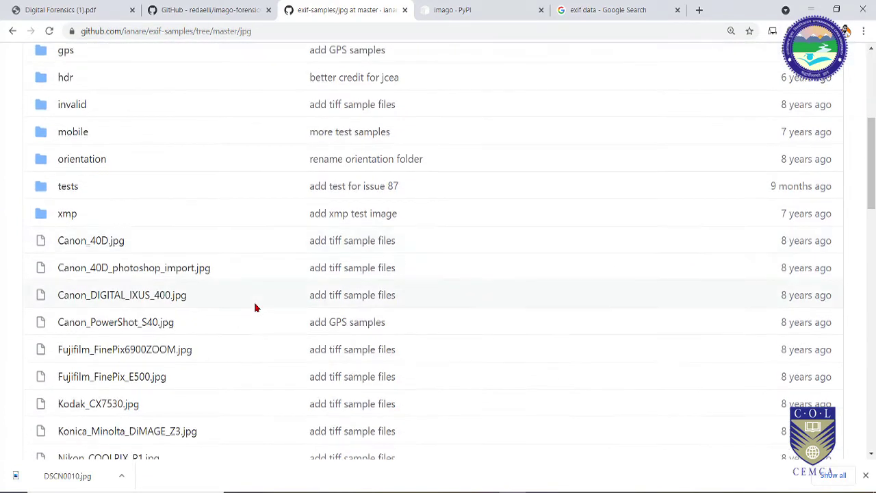
{"action": "scroll", "coordinate": [254, 307], "scroll_direction": "down", "scroll_amount": 3}
{"action": "scroll", "coordinate": [256, 307], "scroll_direction": "down", "scroll_amount": 3}
{"action": "scroll", "coordinate": [260, 307], "scroll_direction": "up", "scroll_amount": 10}
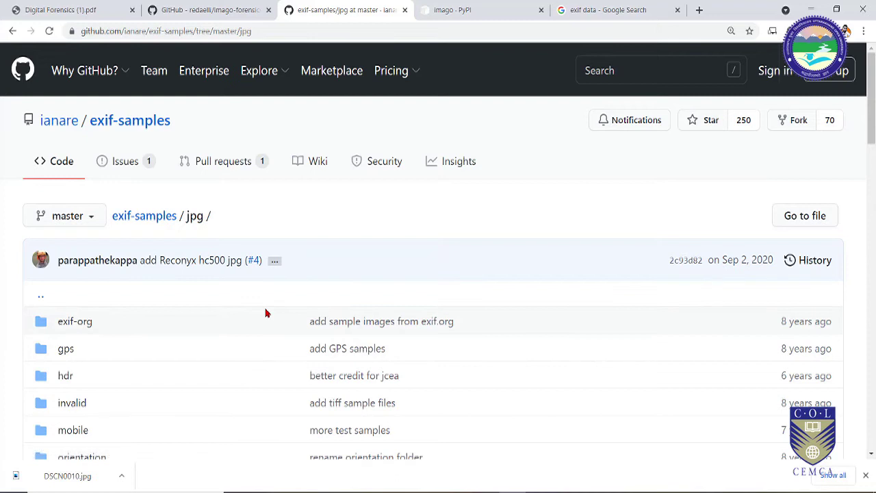
{"action": "scroll", "coordinate": [266, 313], "scroll_direction": "down", "scroll_amount": 5}
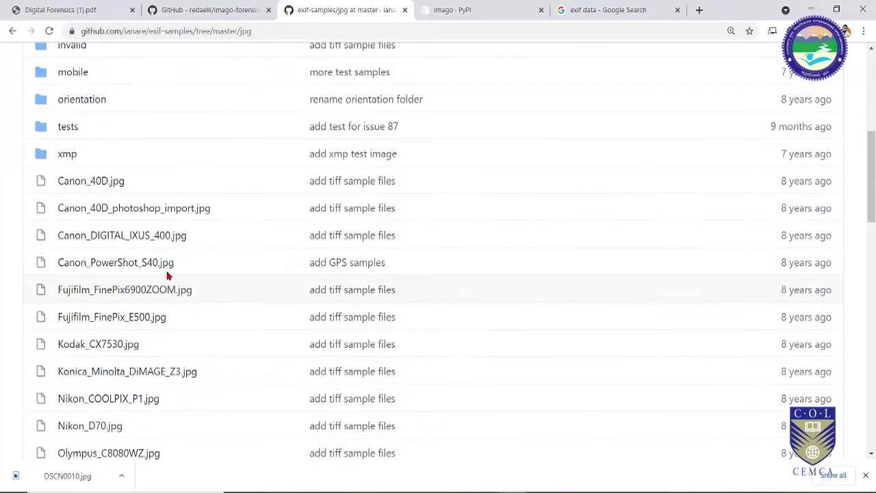
{"action": "scroll", "coordinate": [176, 271], "scroll_direction": "down", "scroll_amount": 2}
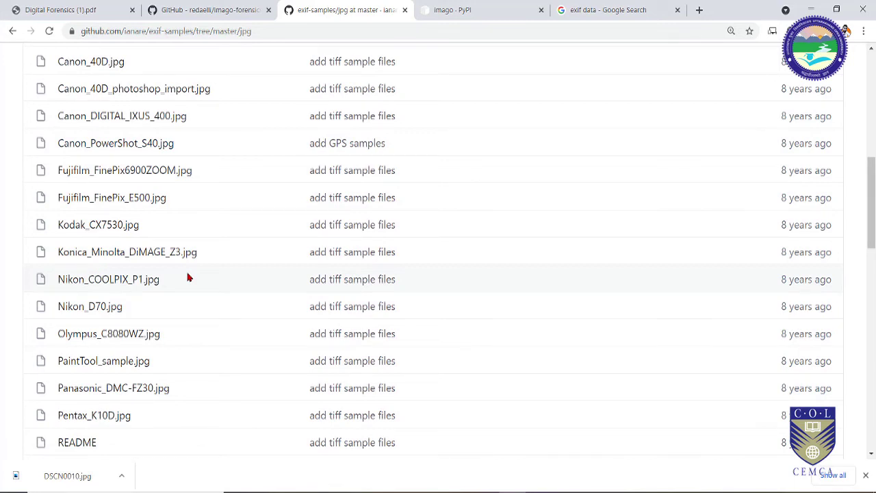
{"action": "scroll", "coordinate": [189, 277], "scroll_direction": "down", "scroll_amount": 3}
{"action": "scroll", "coordinate": [191, 276], "scroll_direction": "up", "scroll_amount": 5}
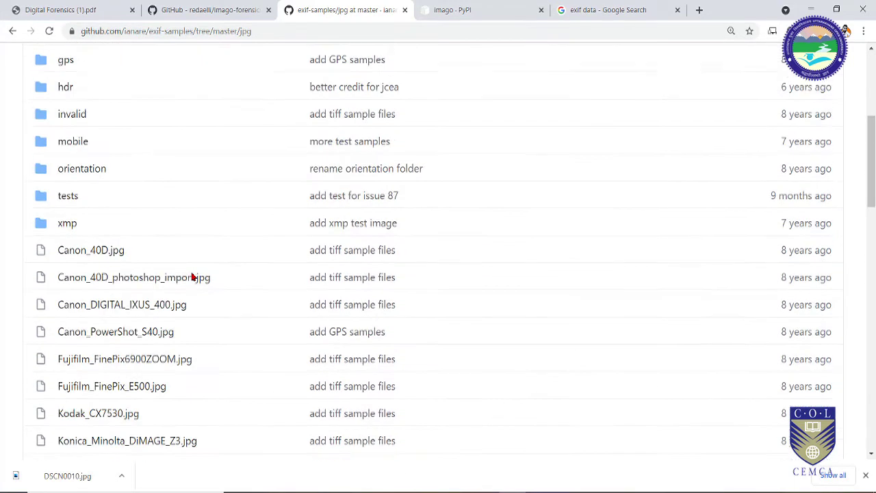
{"action": "scroll", "coordinate": [192, 276], "scroll_direction": "up", "scroll_amount": 4}
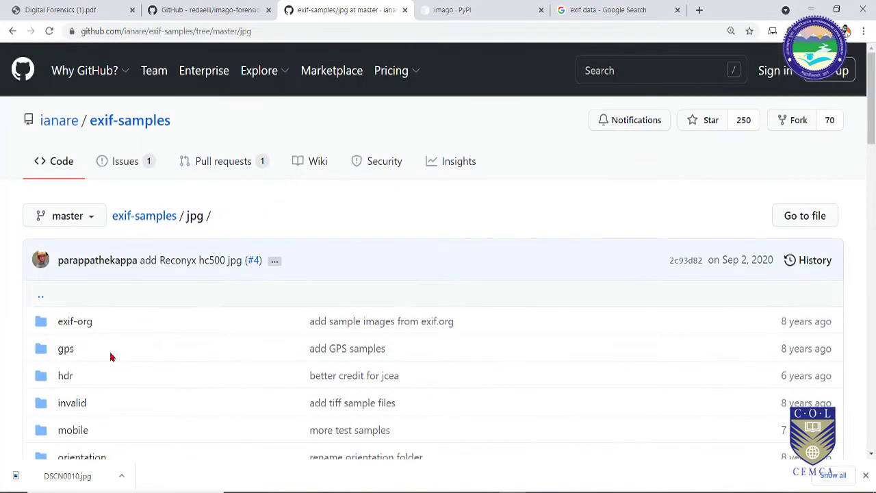
{"action": "left_click", "coordinate": [66, 349]}
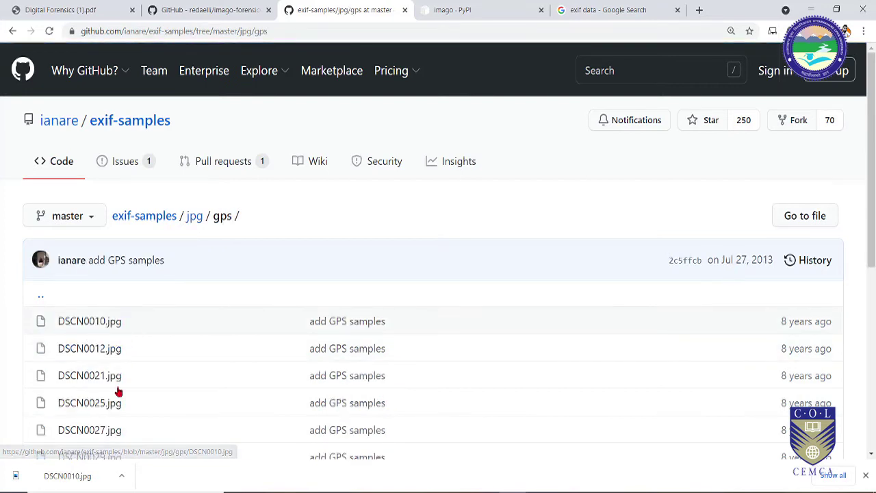